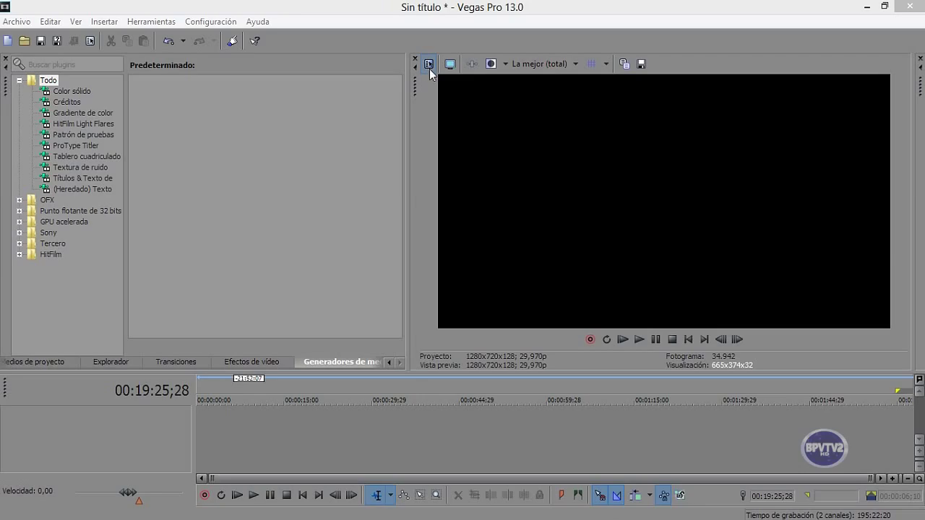
- Set the project's frame rate to 59,940 (NTSC doble) with field order Ninguno (escaneo progresivo) and apply the project properties
left_click(430, 65)
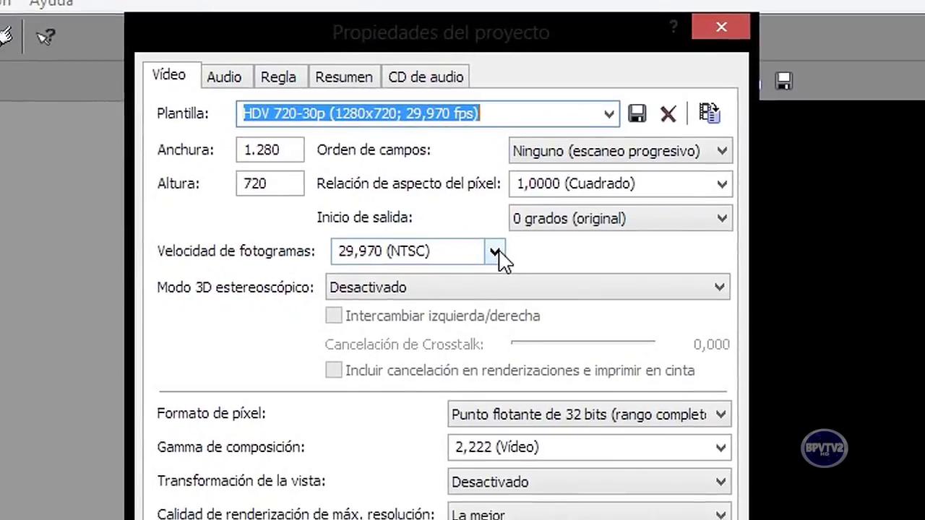
left_click(470, 306)
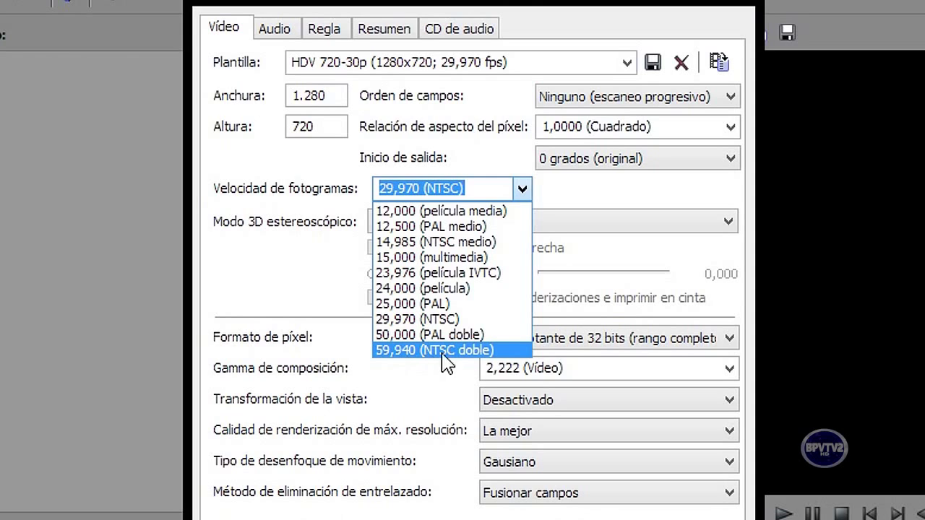
left_click(497, 351)
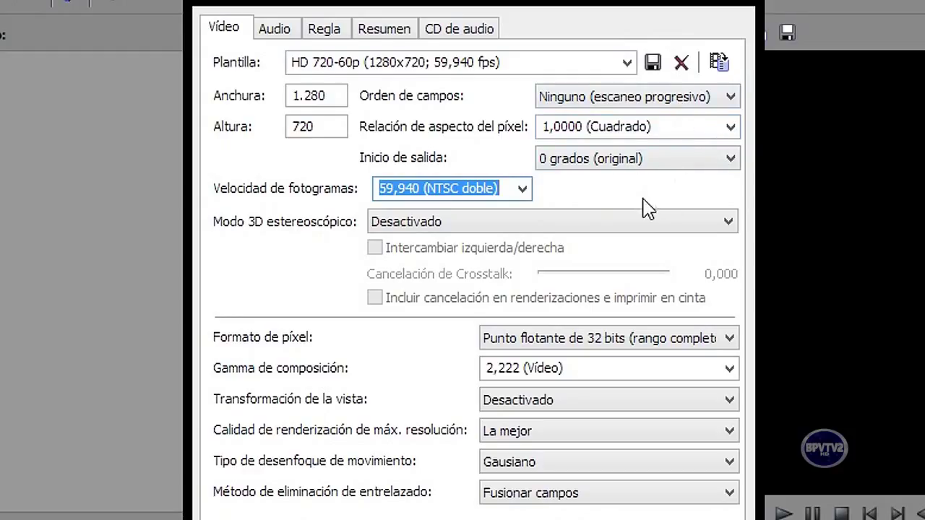
left_click(732, 99)
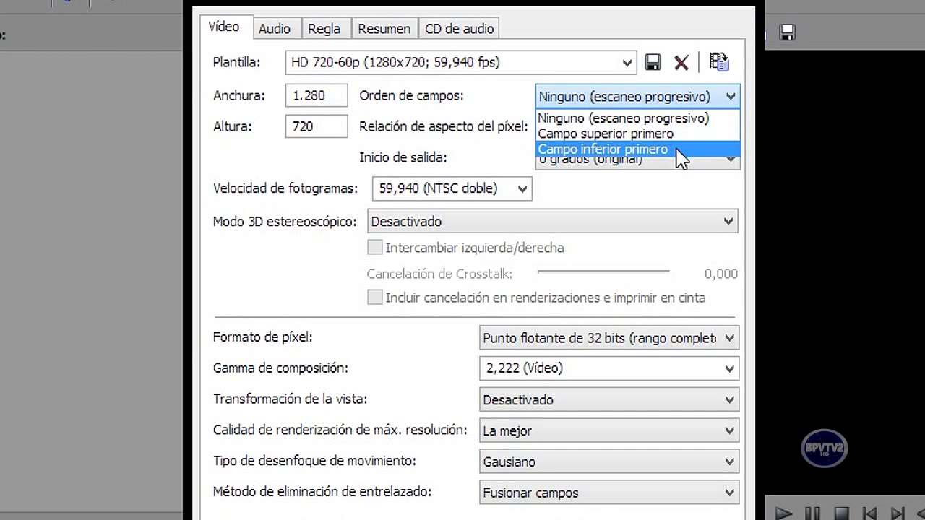
left_click(716, 118)
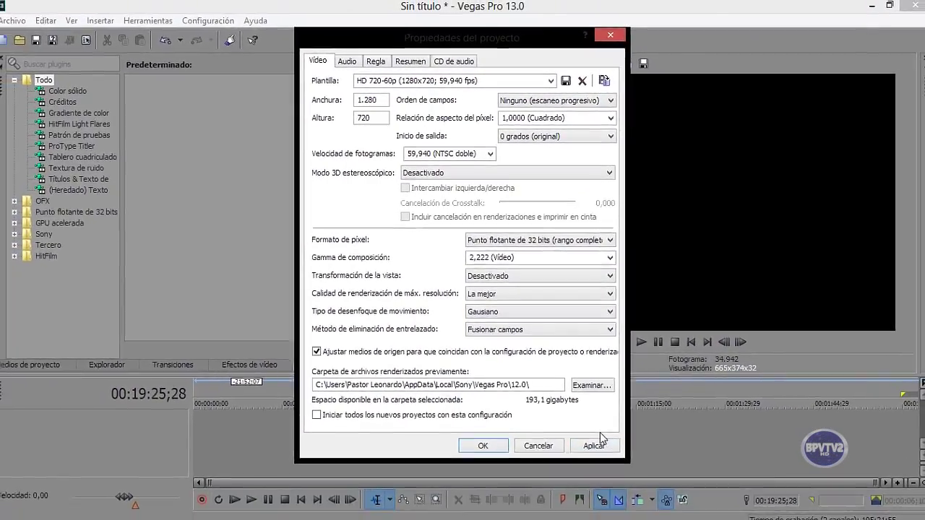
left_click(593, 445)
left_click(483, 446)
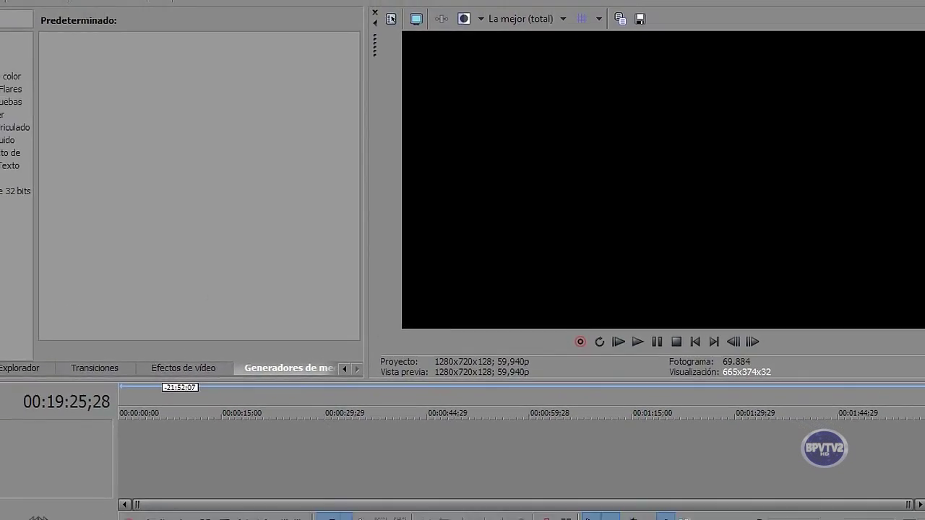
- Browse the Videos library for media and examine the detailed file properties of A_TUTORIAIS E TECNOLOGIA, including its frame size and rate
key("ctrl+o")
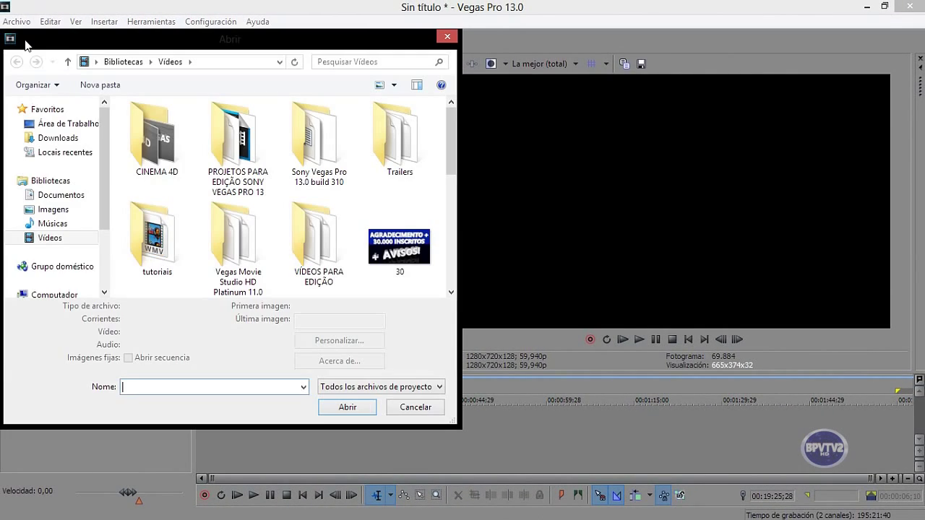
left_click_drag(452, 147, 457, 211)
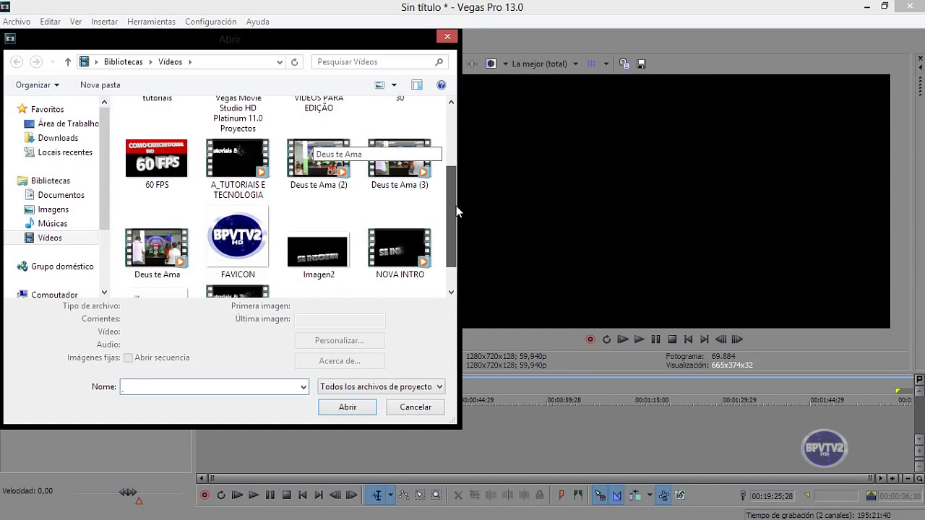
left_click(234, 168)
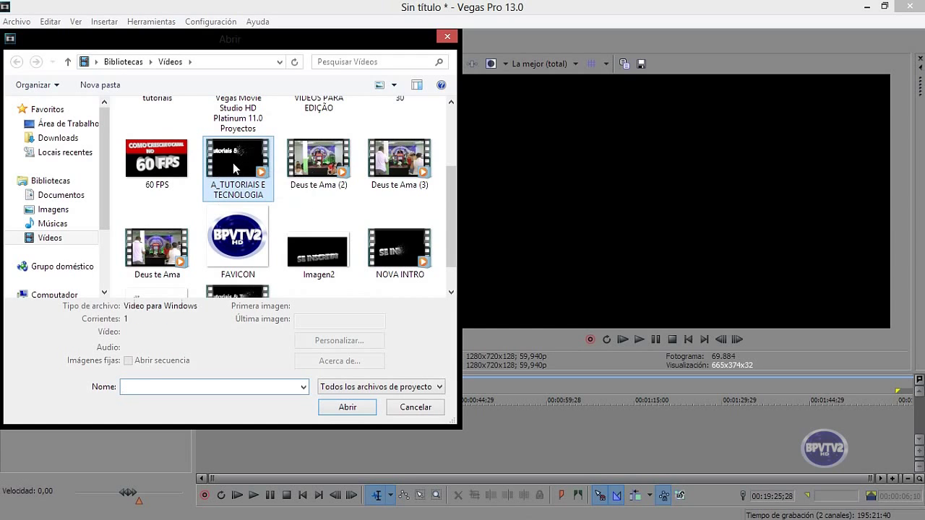
right_click(233, 169)
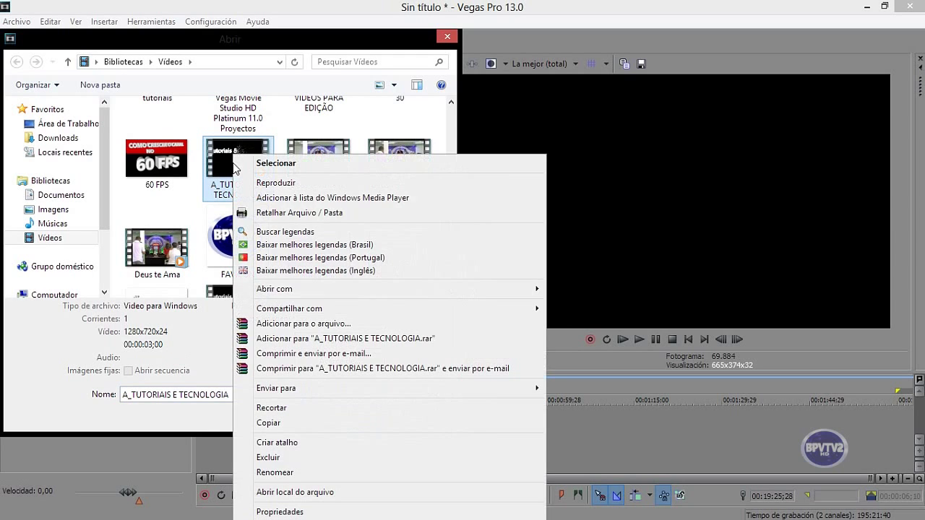
left_click(300, 512)
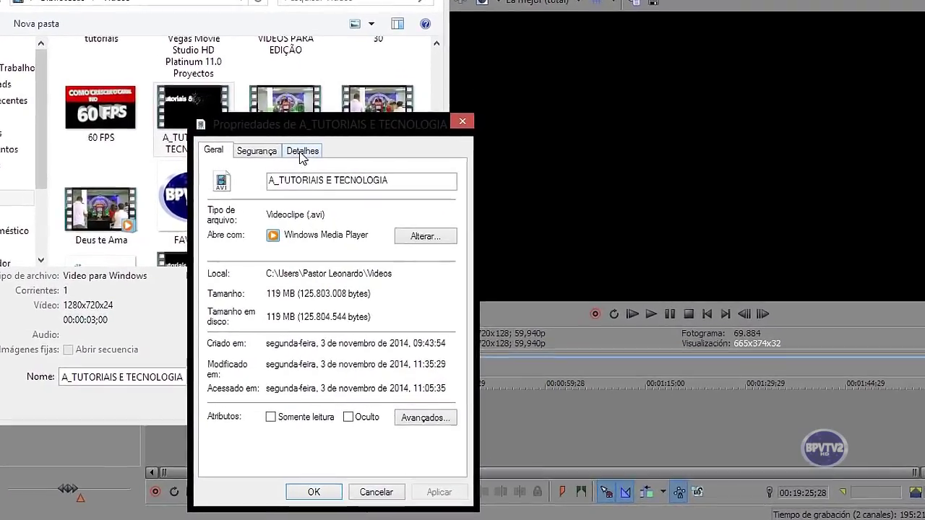
left_click(301, 154)
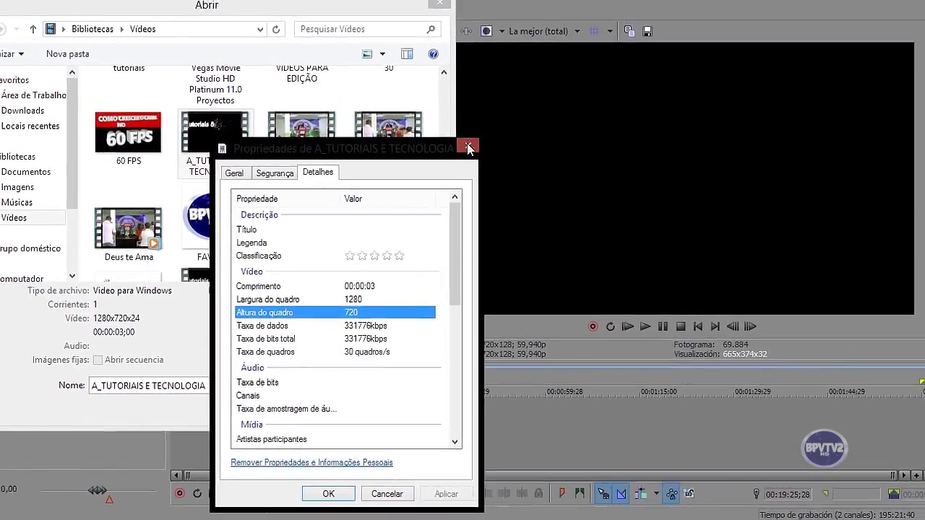
left_click(289, 489)
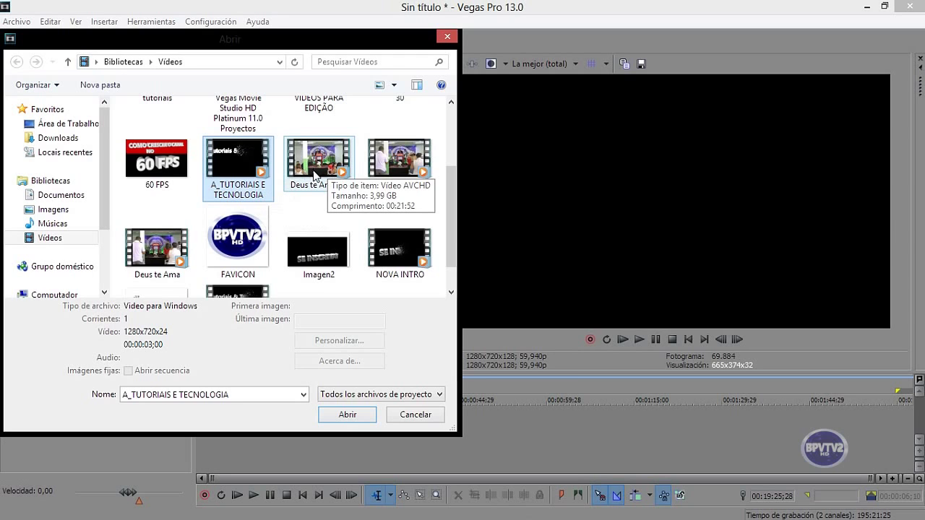
- Examine the detailed file properties of the video Deus te Ama (2), including its frame size and frame rate
left_click(316, 175)
right_click(312, 171)
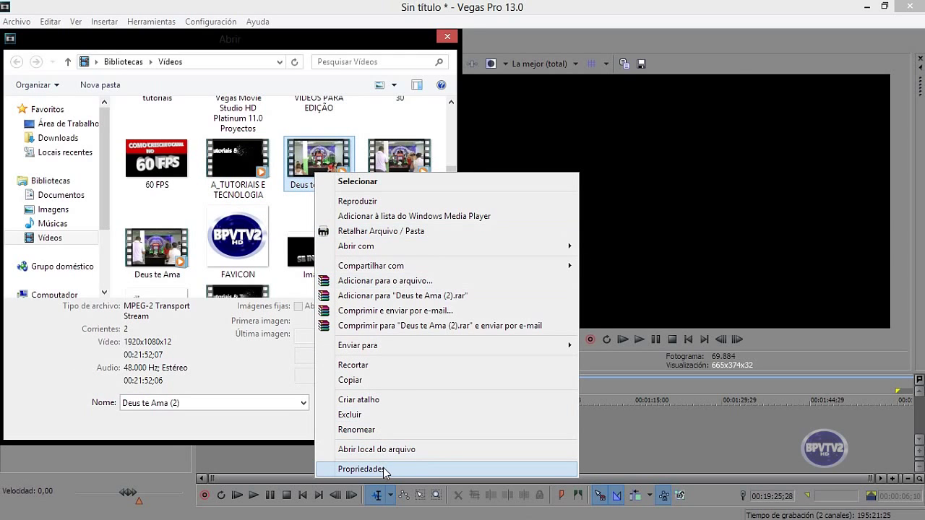
left_click(361, 470)
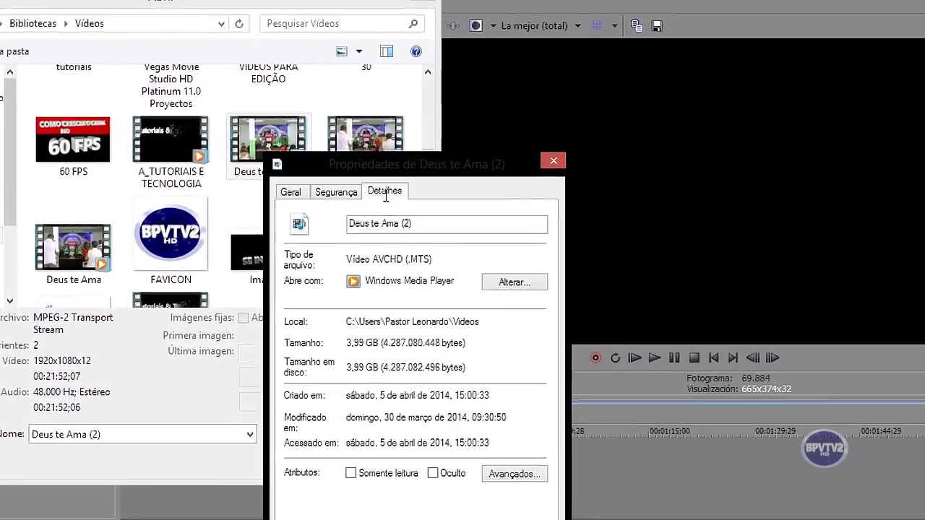
left_click(384, 192)
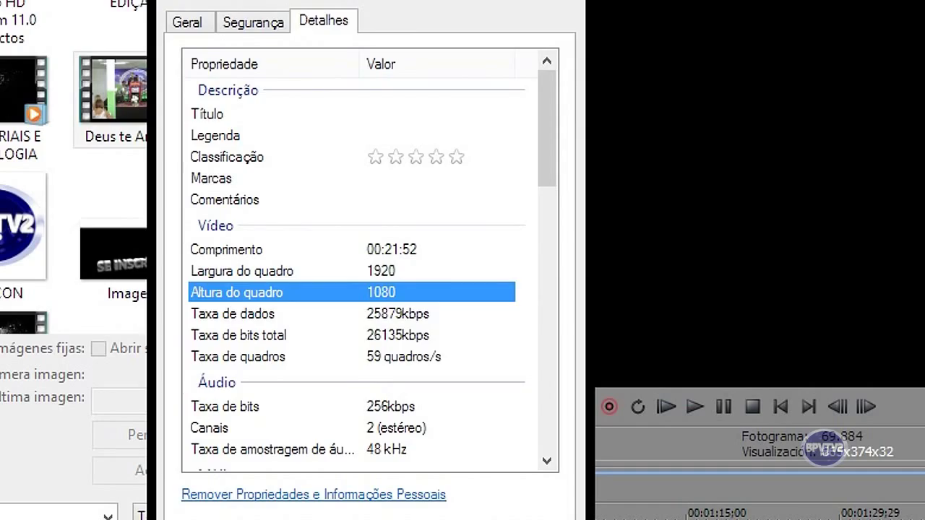
key("Escape")
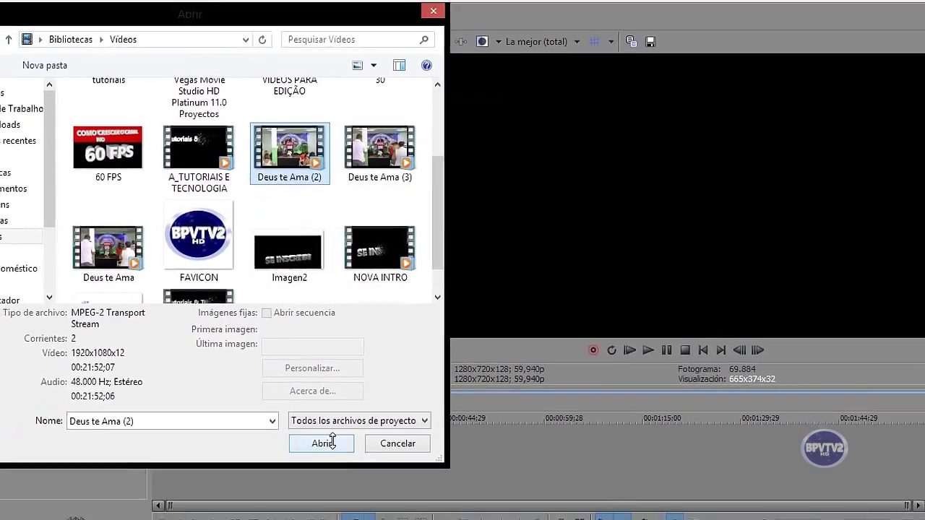
- Open the video Deus te Ama (2) without matching the project settings to it, and move its clip to the start of the timeline
left_click(237, 510)
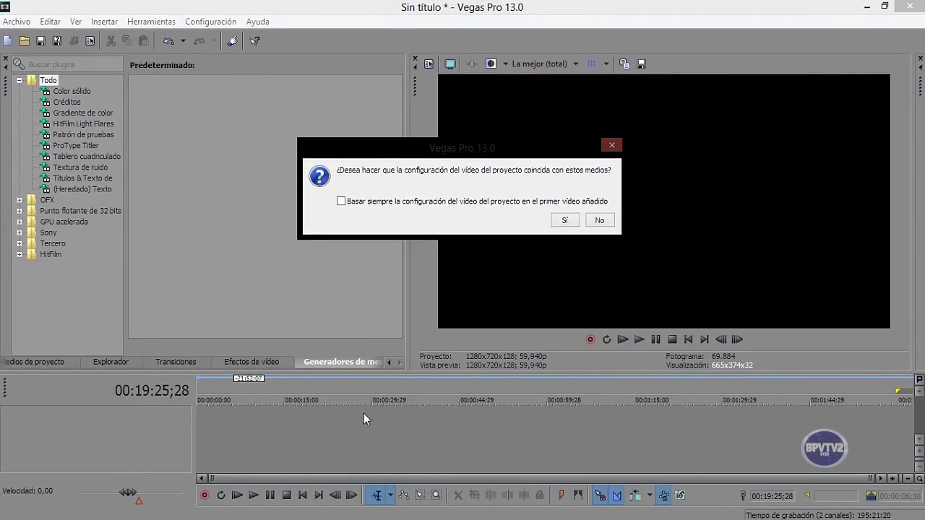
left_click(600, 220)
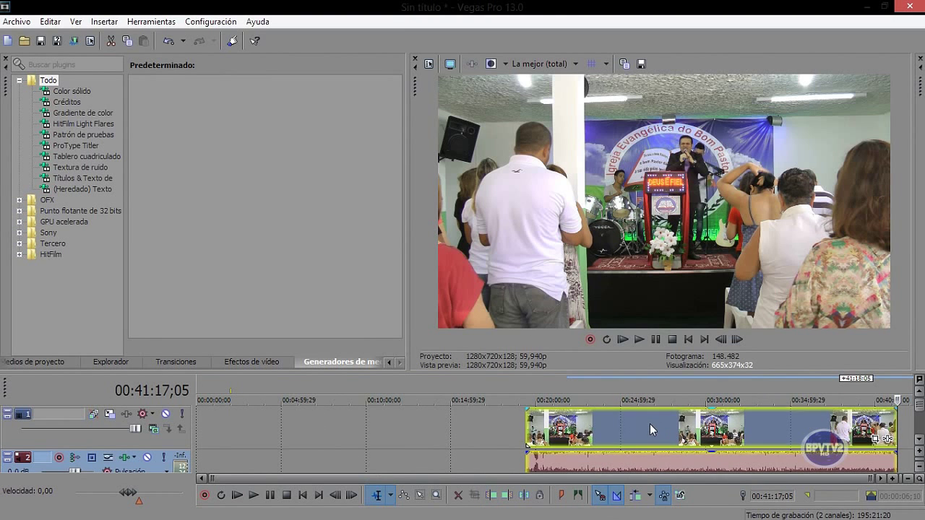
double_click(625, 426)
left_click_drag(580, 425, 232, 418)
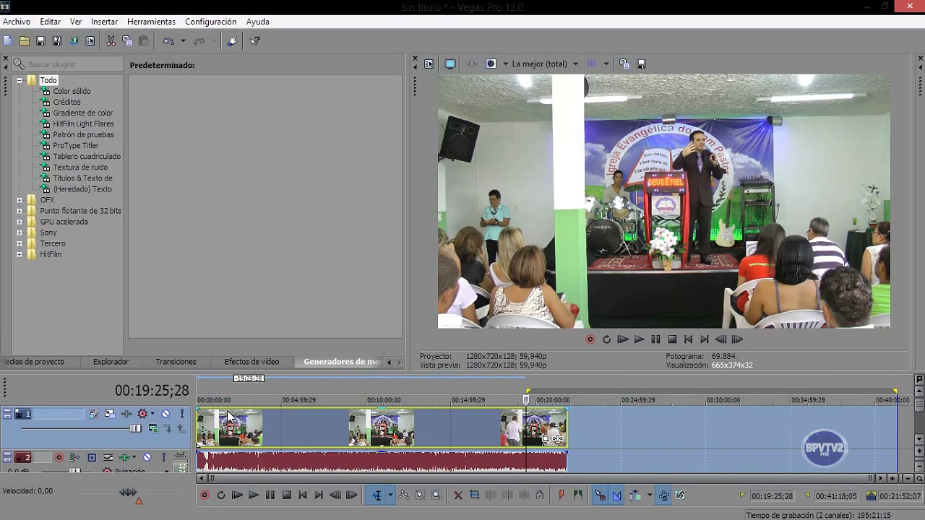
- Preview several points of the clip and set the loop region to span the whole clip
left_click(415, 384)
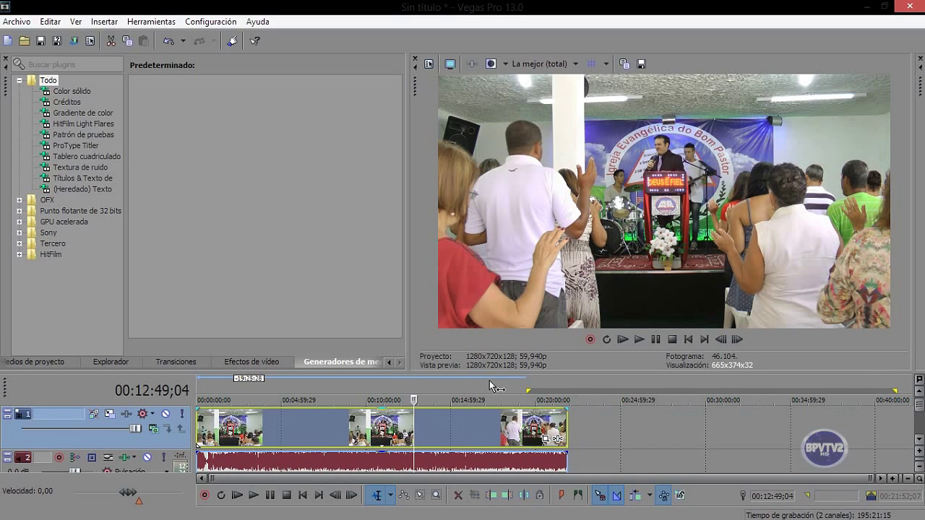
left_click(342, 384)
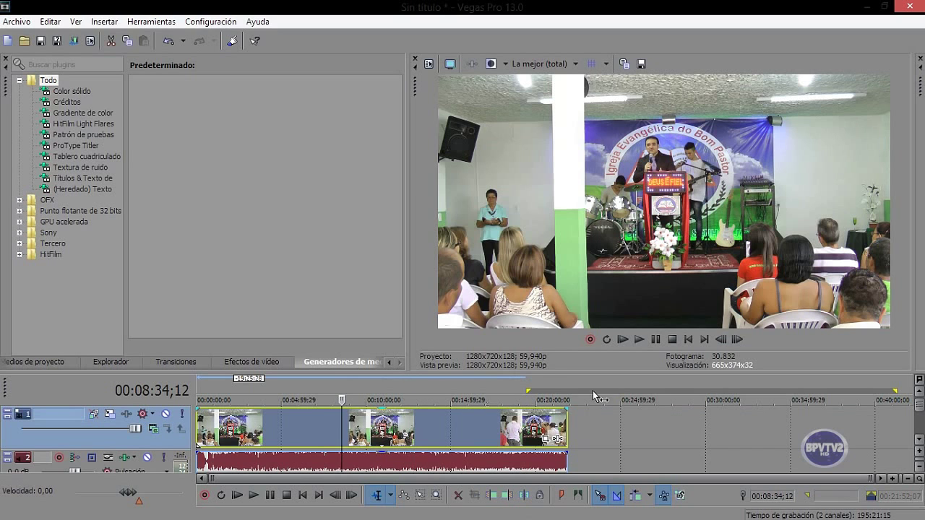
left_click(496, 384)
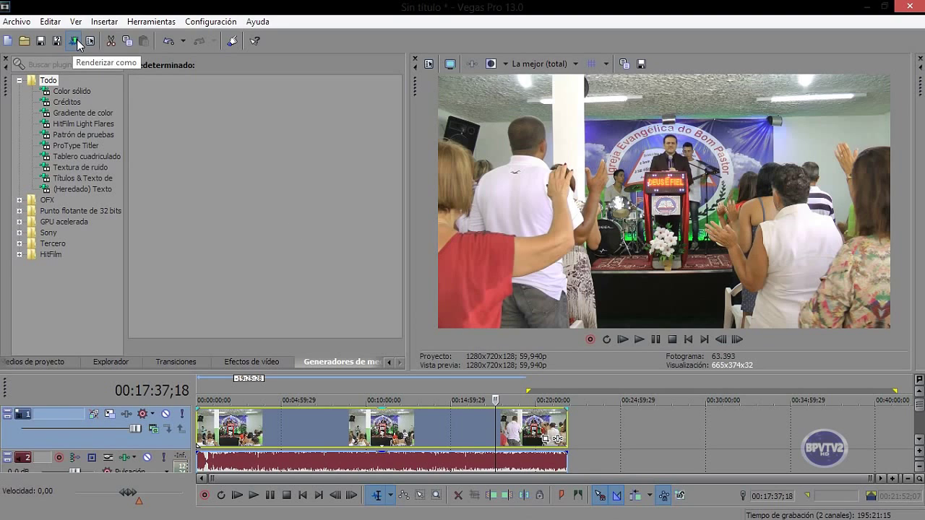
double_click(383, 390)
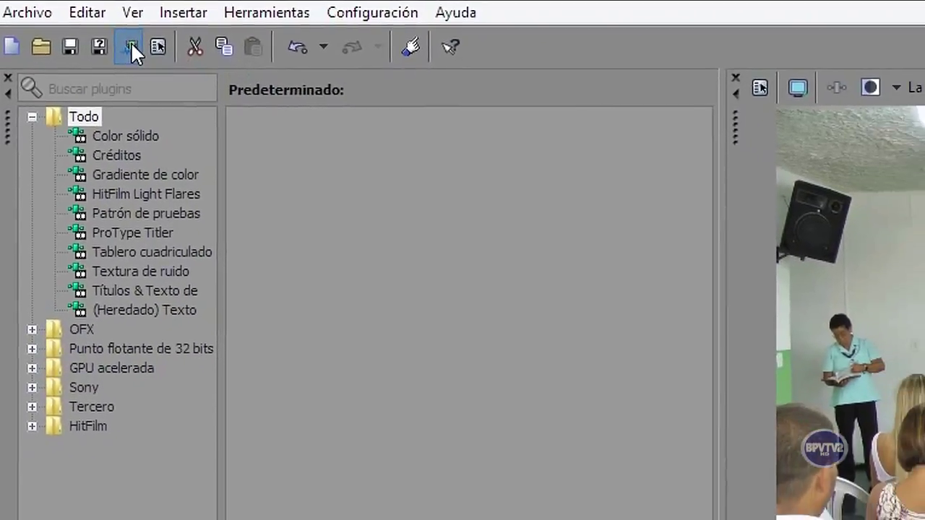
- Start a render setup and choose the Windows Media Video V11 (*.wmv) template Vídeo HD 720-30p a 6 Mbps
left_click(147, 70)
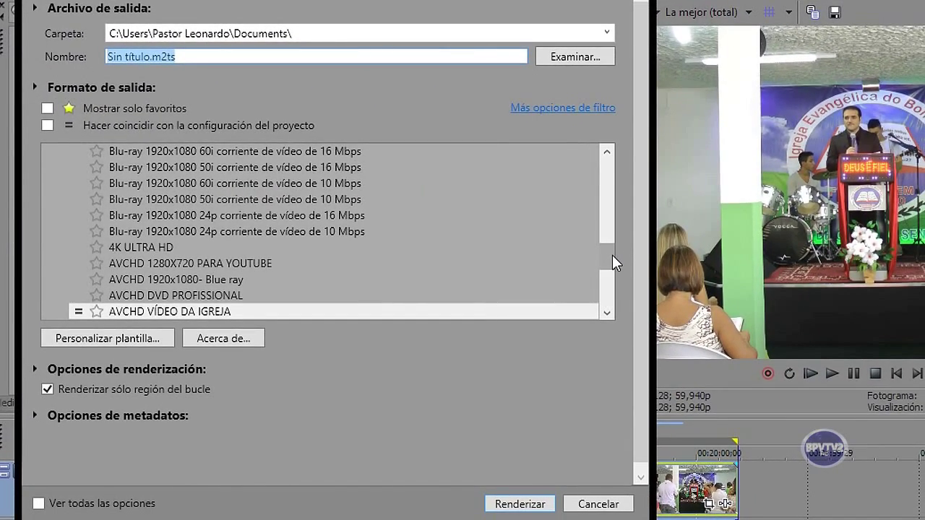
left_click_drag(612, 255, 620, 291)
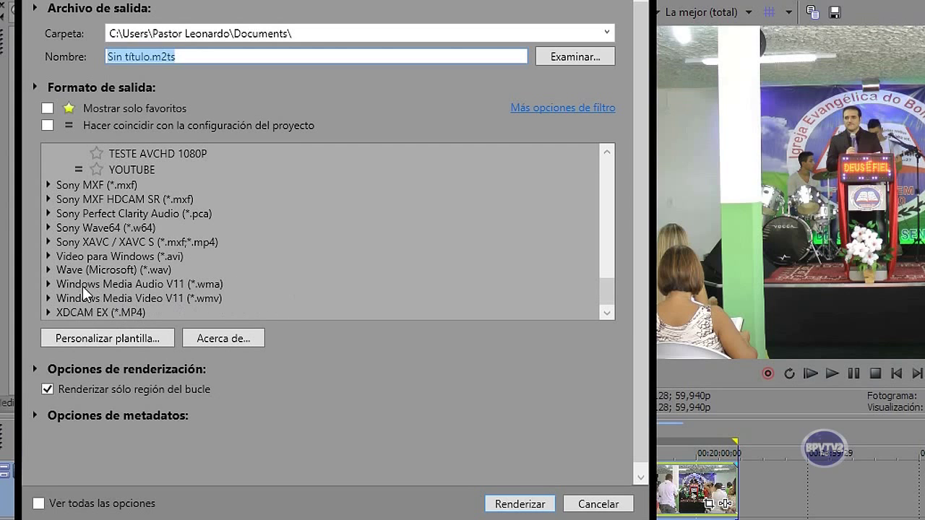
left_click(48, 298)
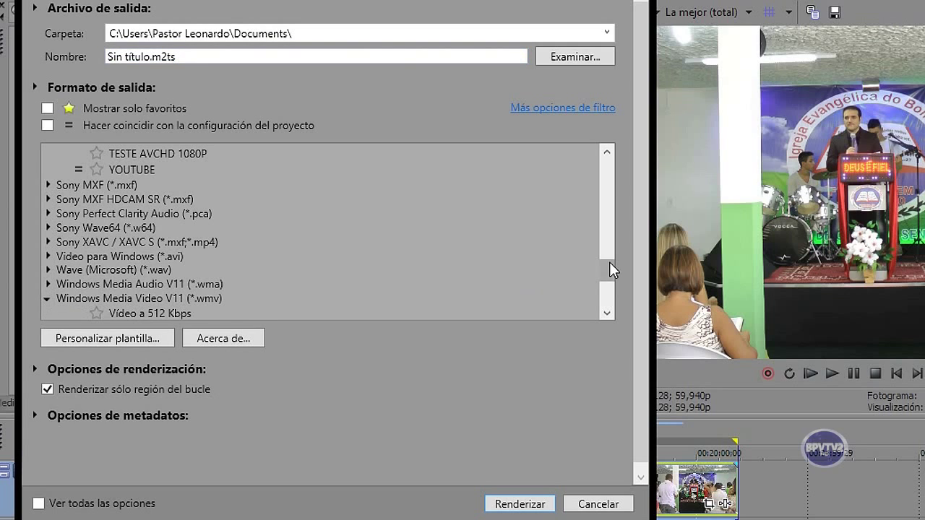
left_click_drag(605, 269, 607, 307)
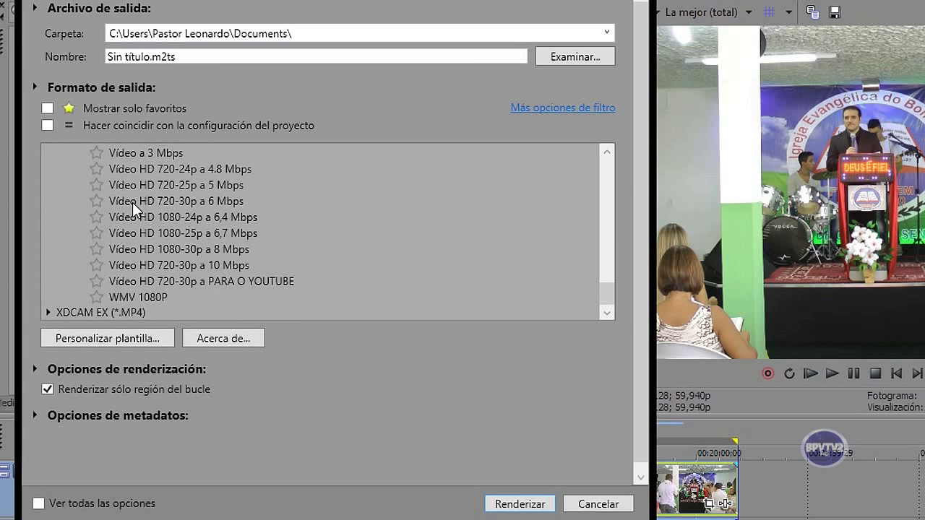
left_click(196, 200)
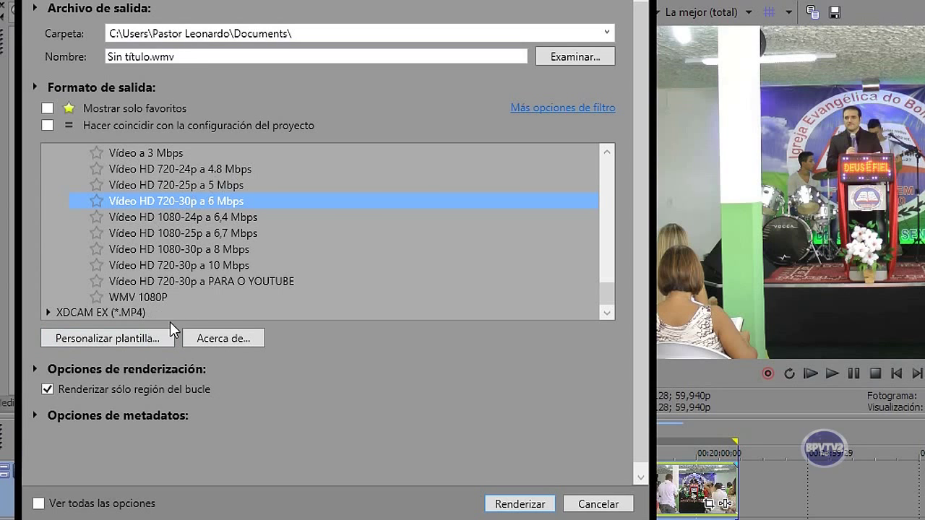
- Customize the chosen render template, setting the Internet/Red de área local target bit rate to 8 M
left_click(130, 337)
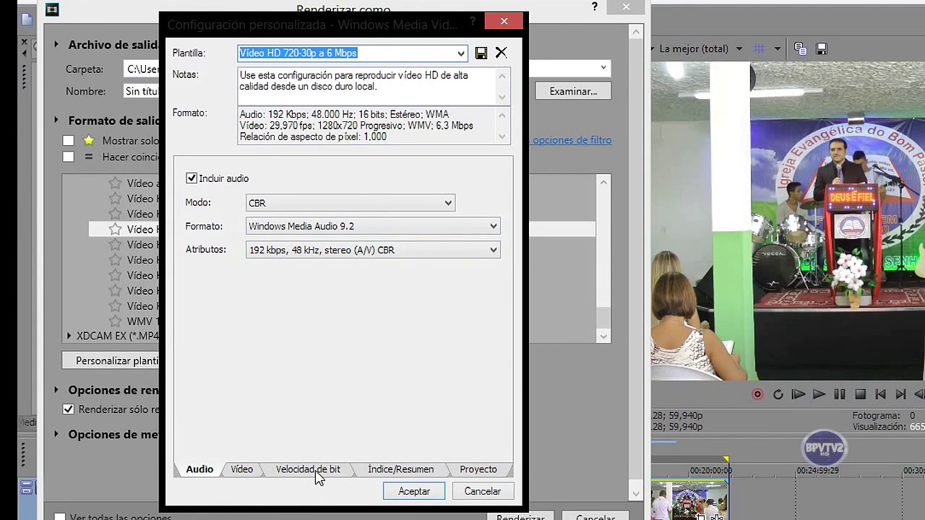
left_click(318, 471)
left_click(352, 276)
key("BackSpace")
key("BackSpace")
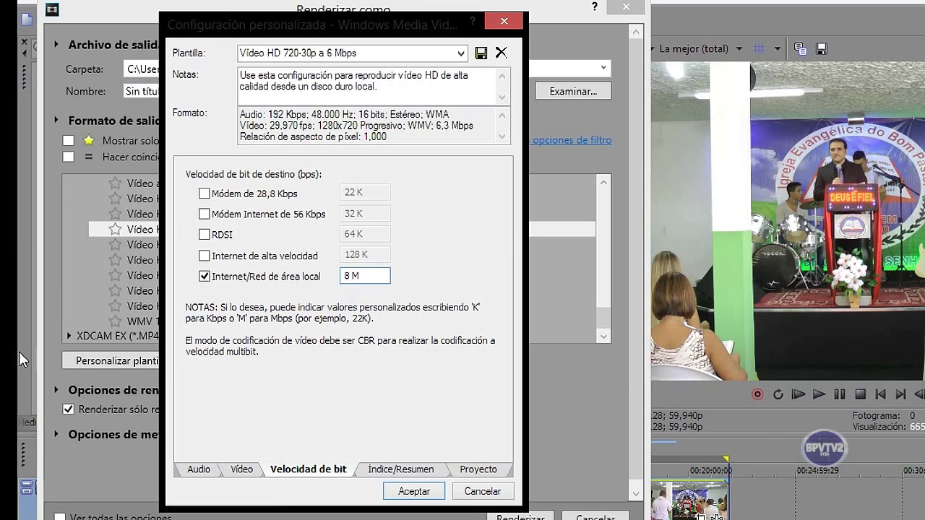
type("8")
- Set the template's video encoding mode to Calidad VBR and review the available image sizes
left_click(244, 471)
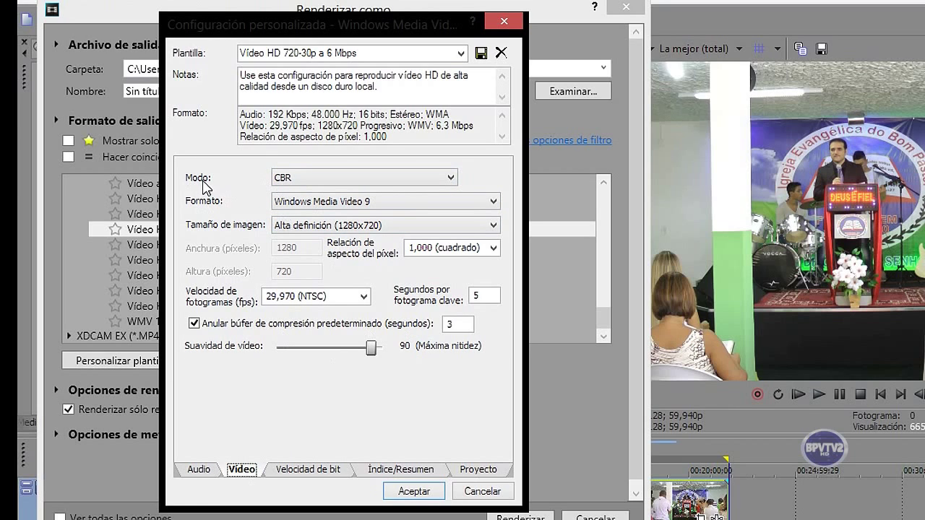
left_click(453, 180)
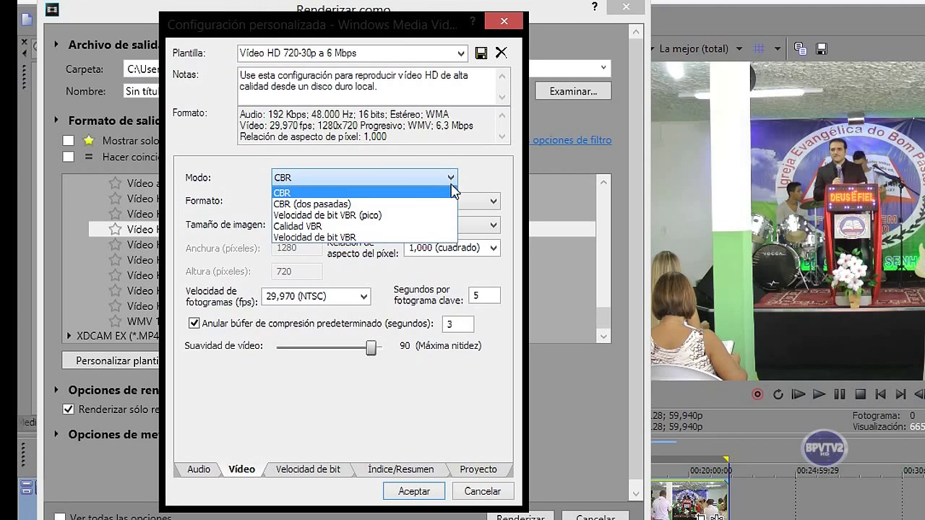
left_click(437, 227)
left_click(436, 229)
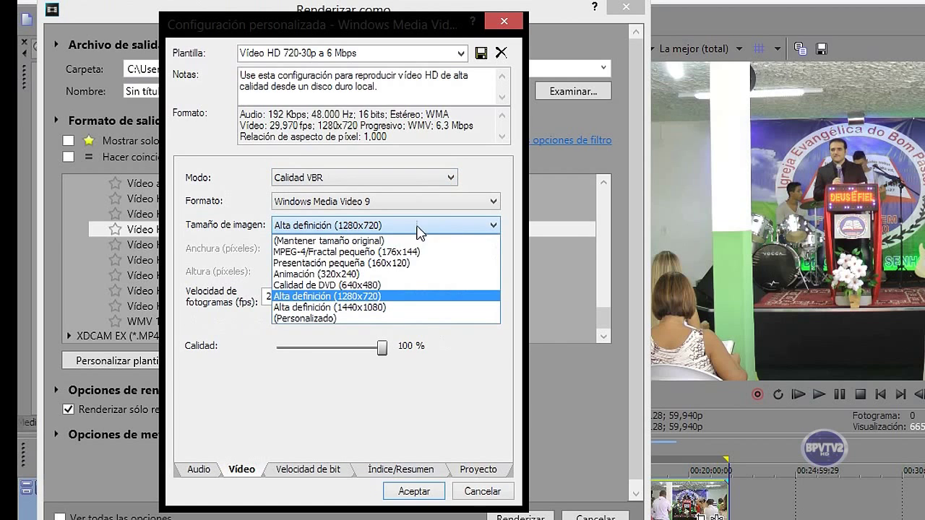
left_click(334, 383)
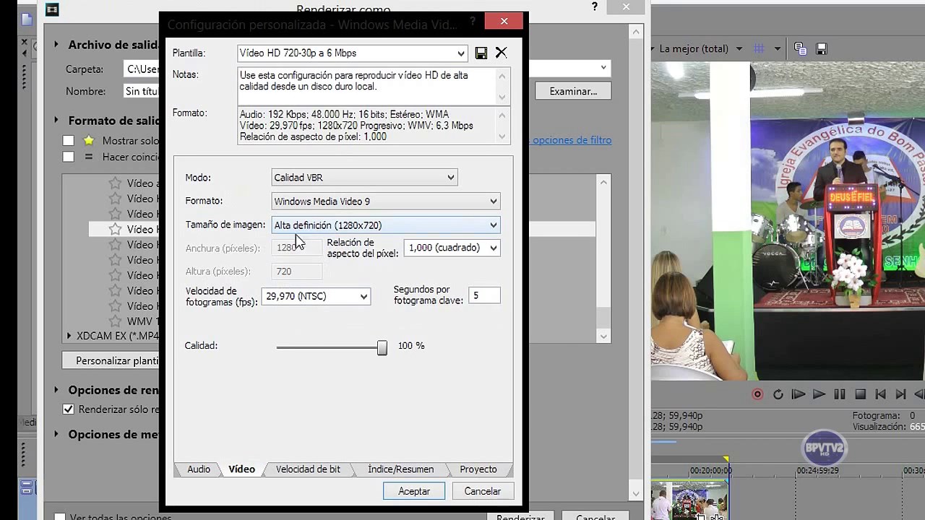
- Set the WMV template's frame rate to 59,94 (NTSC doble) and its video rendering quality to Lo mejor
left_click(364, 298)
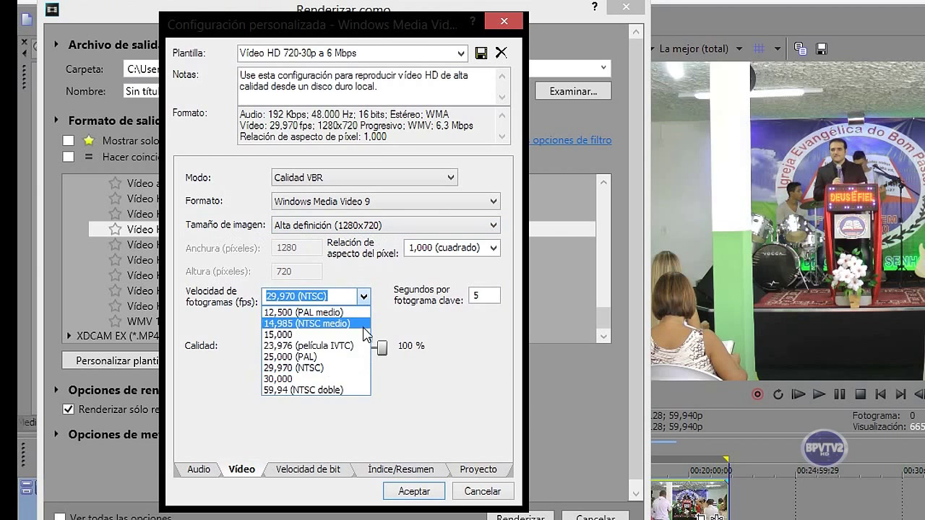
left_click(304, 391)
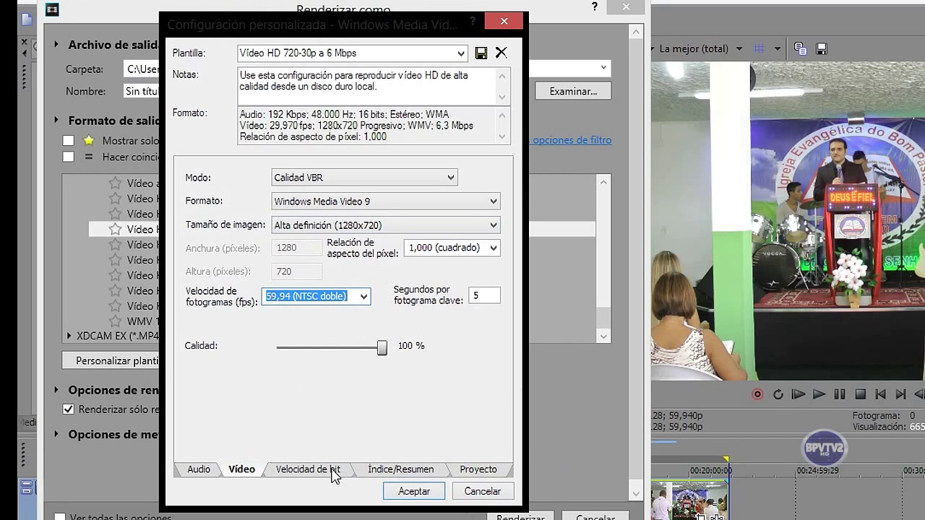
left_click(485, 471)
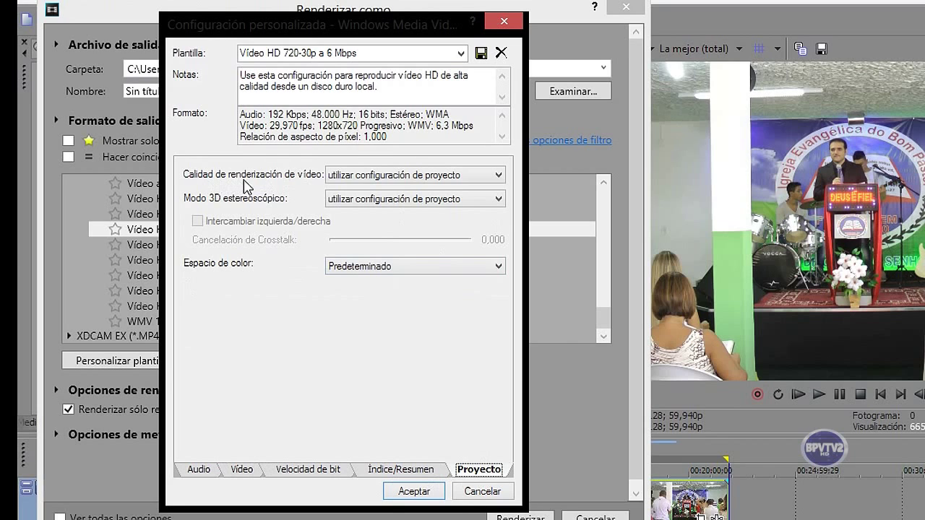
left_click(497, 178)
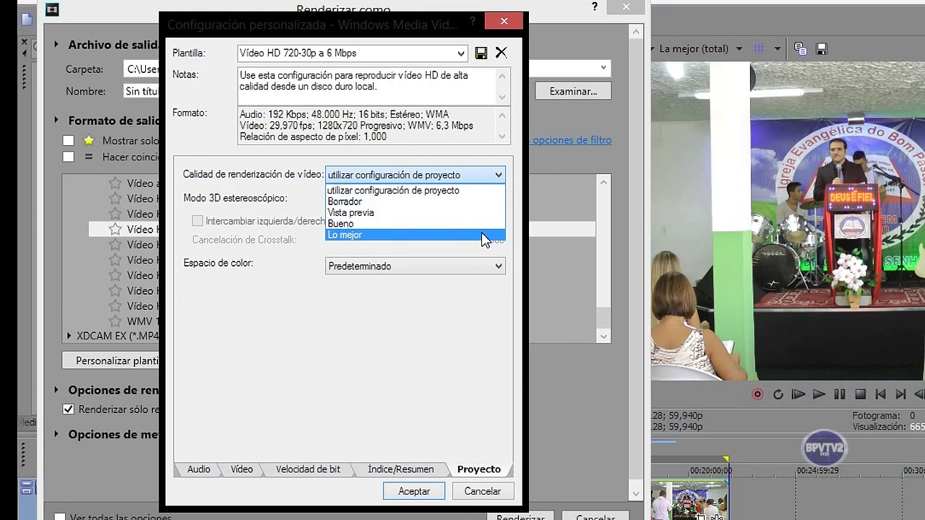
left_click(484, 236)
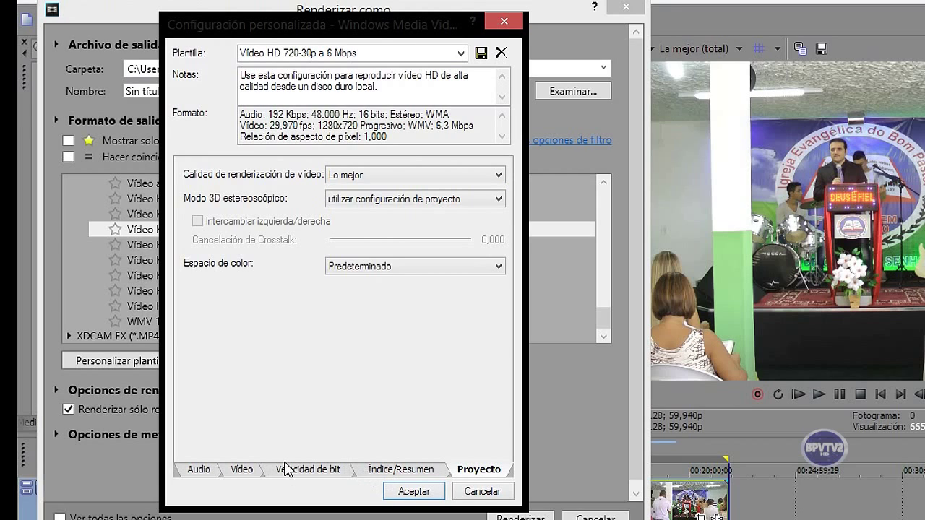
- Set the WMV template's audio mode to Calidad VBR with VBR Quality 98, 48 kHz, stereo VBR, and close the customization without accepting it
left_click(206, 473)
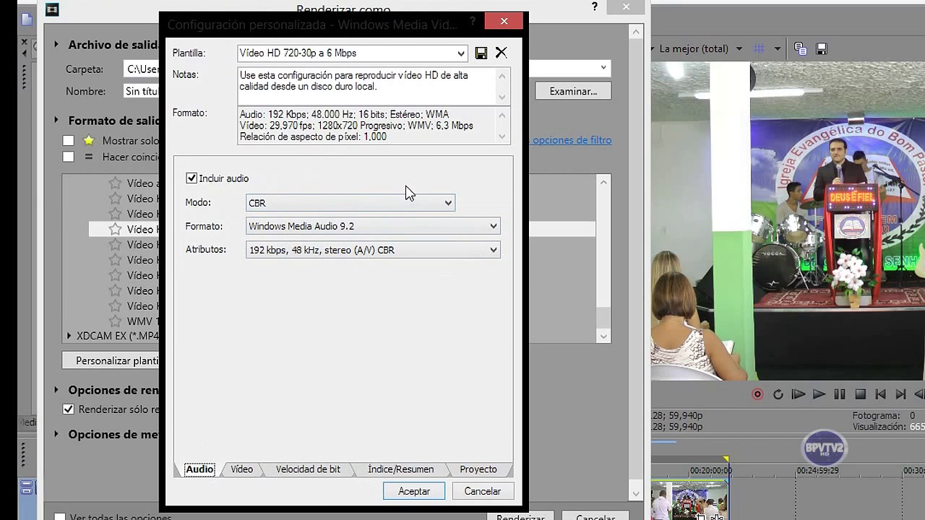
left_click(449, 206)
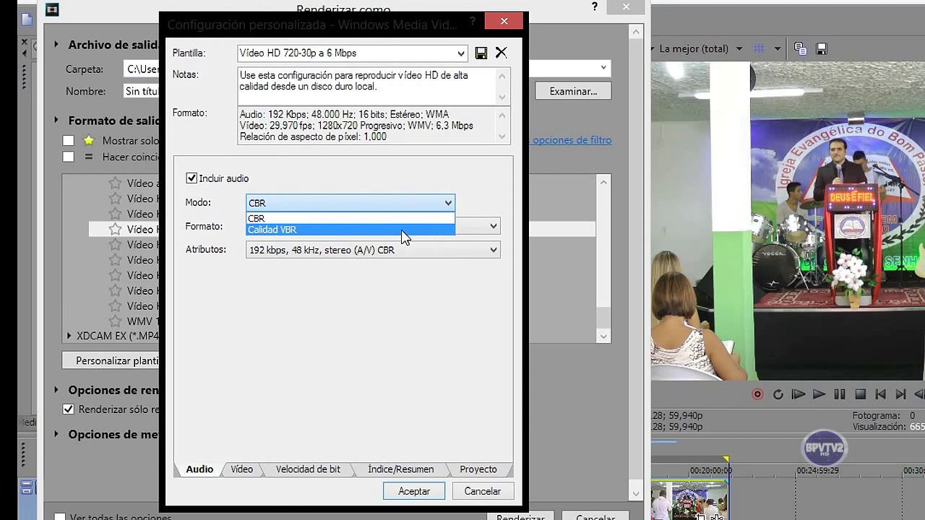
left_click(353, 230)
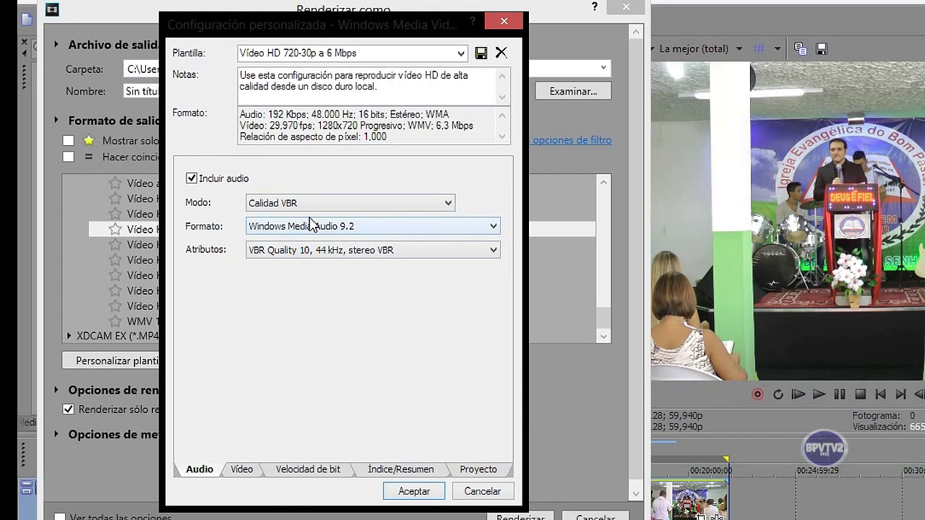
left_click(493, 250)
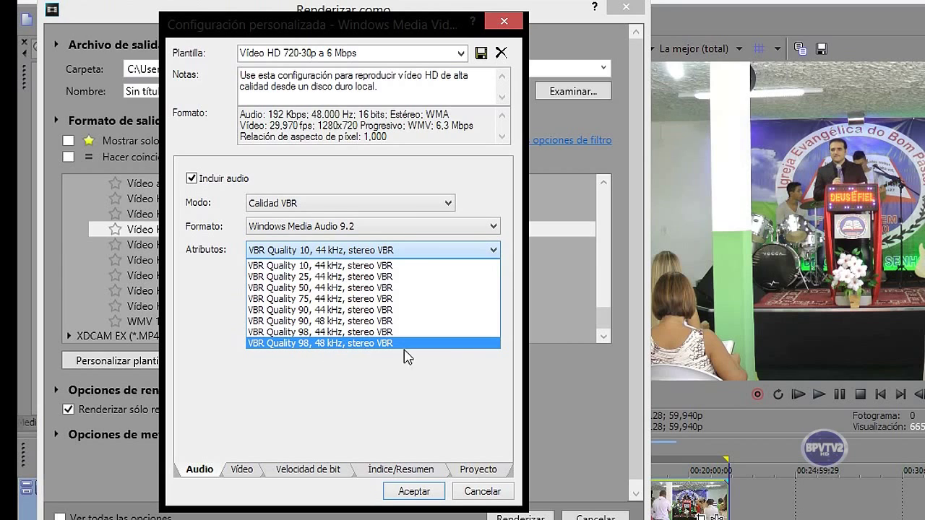
left_click(428, 347)
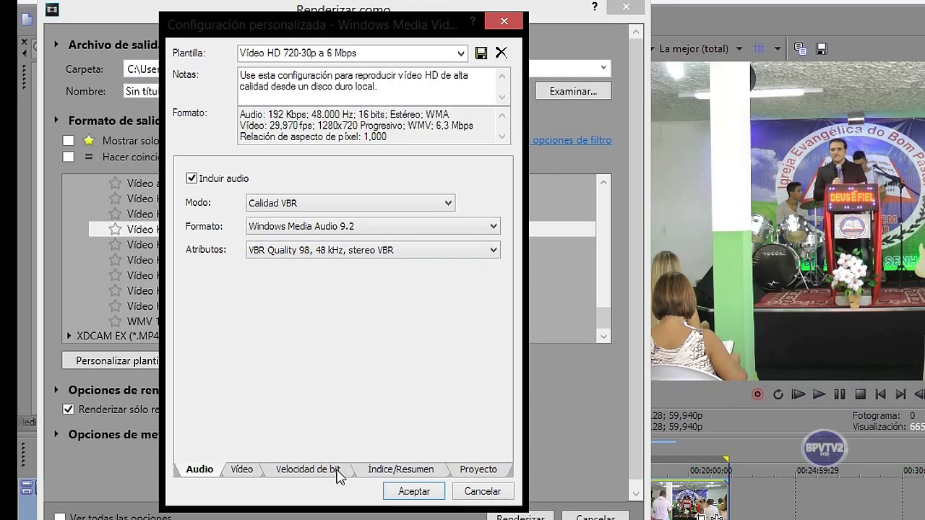
left_click(244, 471)
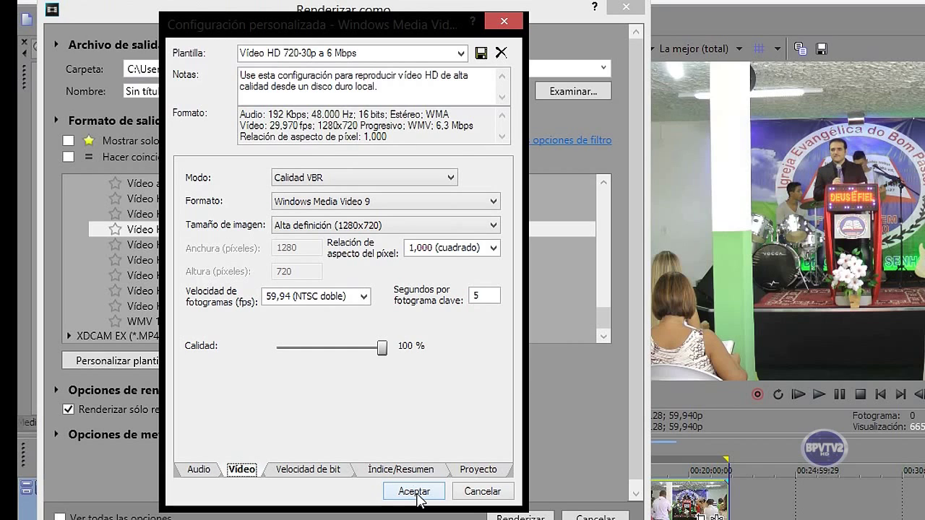
left_click(506, 23)
- Choose the Sony AVC/MVC template AVCHD 1920x1080-60i and open it for customization
scroll(606, 316, "up", 3)
left_click_drag(604, 309, 610, 205)
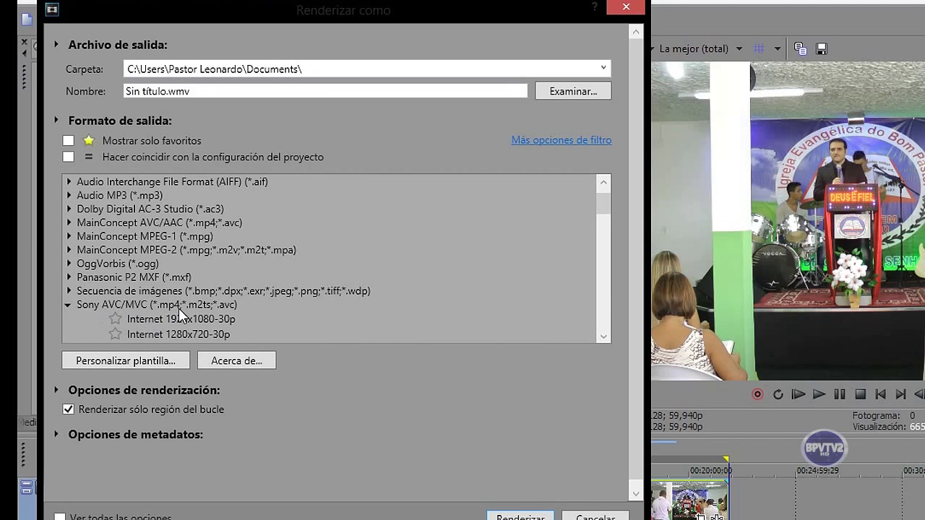
left_click_drag(606, 209, 605, 223)
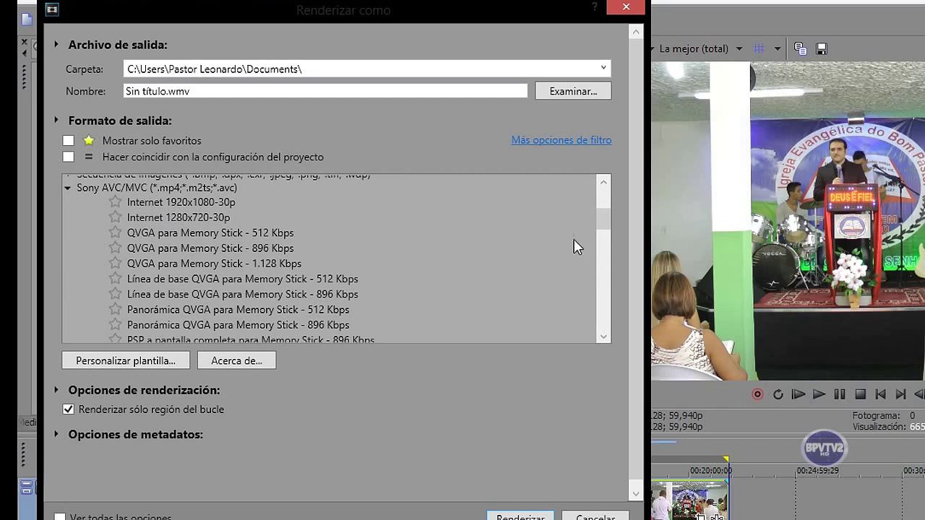
left_click_drag(603, 221, 605, 254)
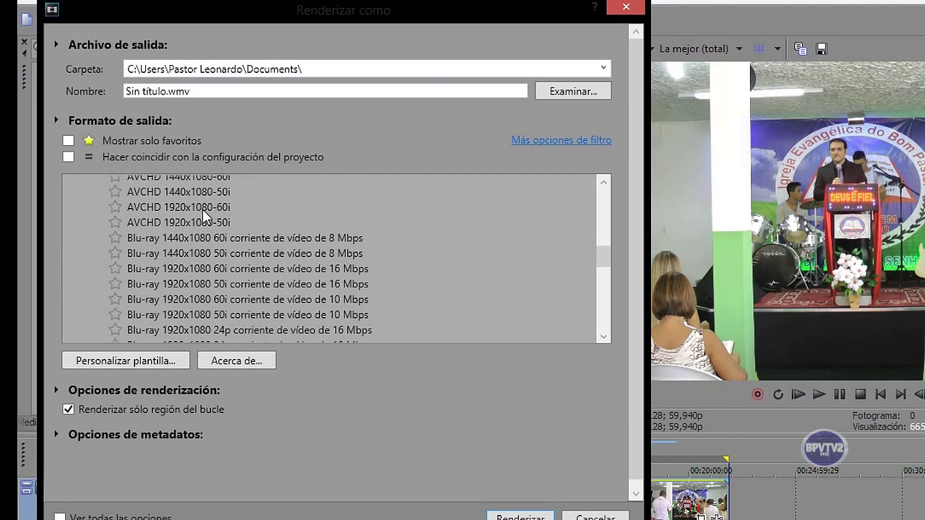
left_click(165, 206)
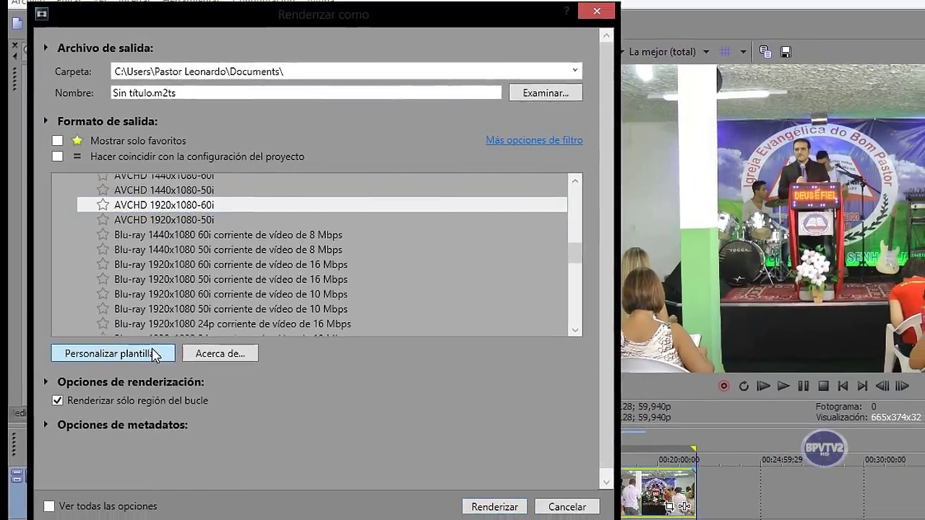
left_click(152, 354)
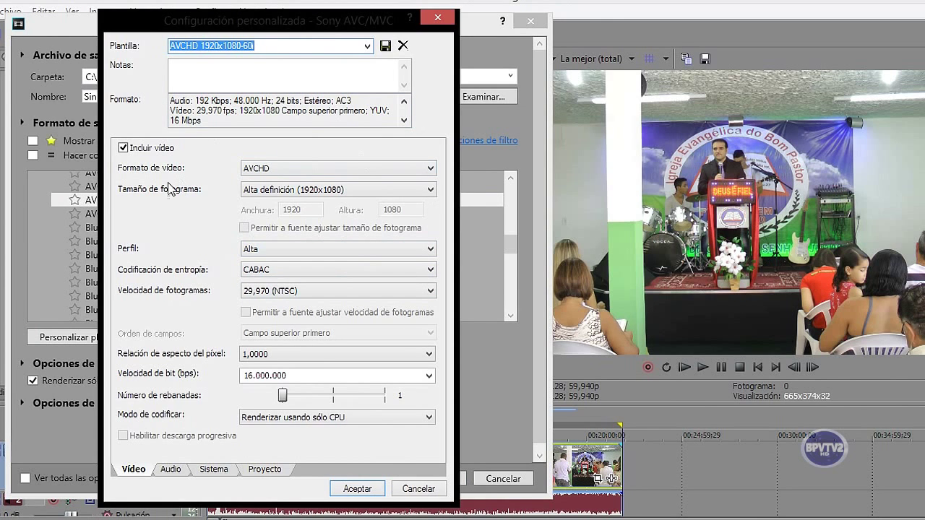
- Set the AVCHD template's frame size to Alta definición (1280x720) and its frame rate to 59,940 (NTSC Doble)
left_click(430, 192)
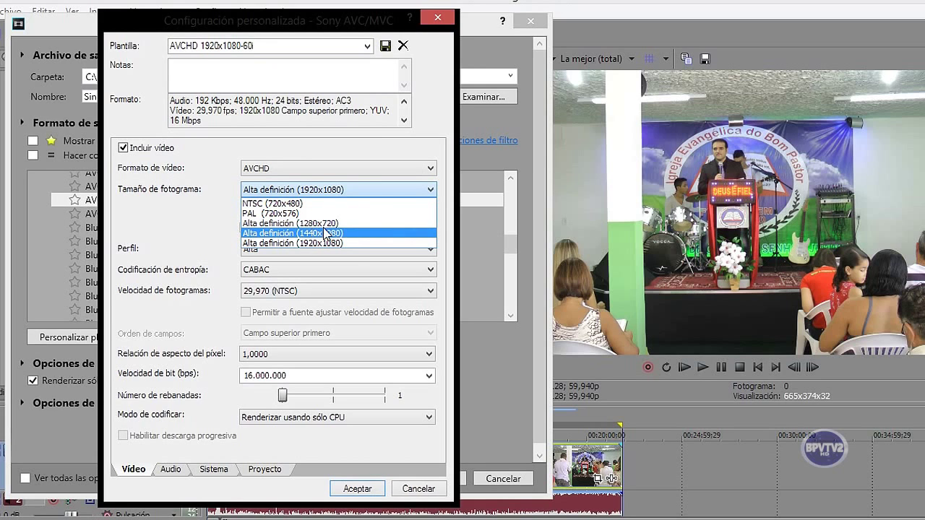
left_click(395, 223)
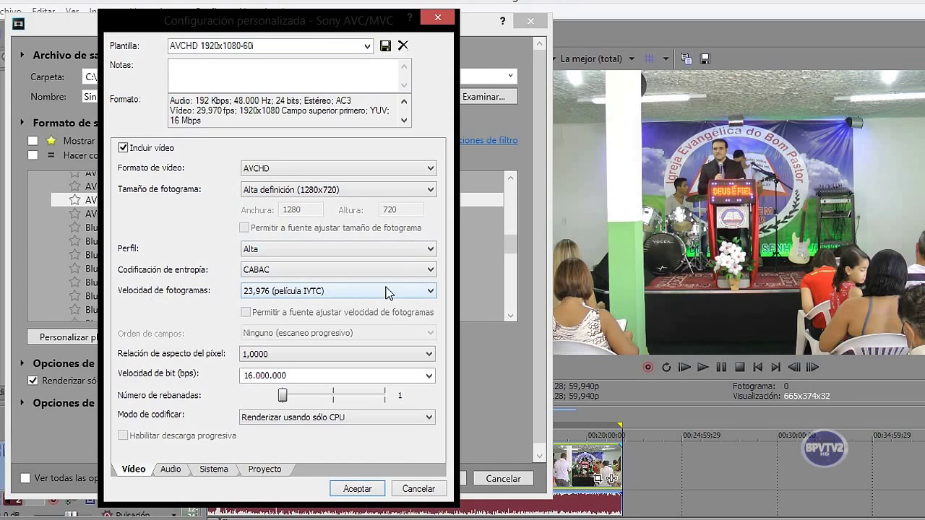
left_click(423, 292)
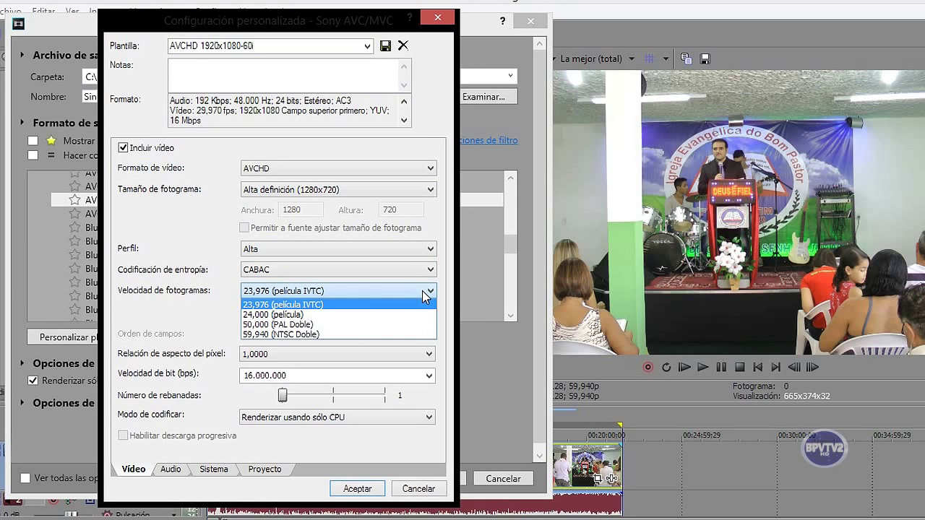
left_click(417, 334)
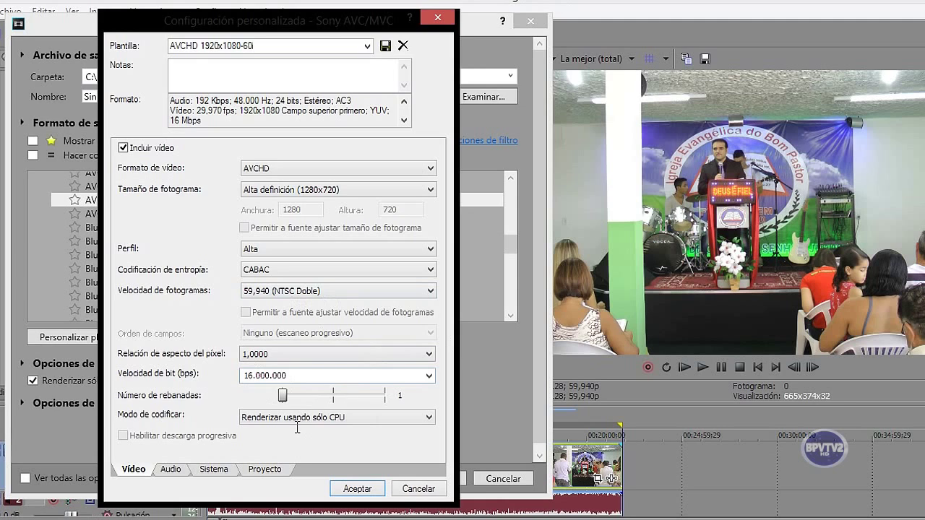
- Choose a bit rate for the AVCHD template's audio and check its system settings
left_click(173, 470)
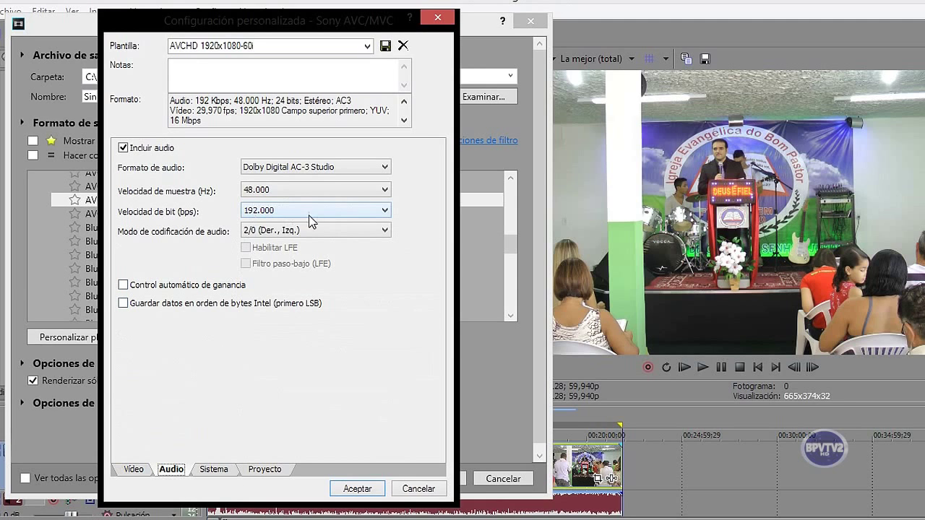
left_click(386, 211)
left_click(384, 244)
left_click(215, 470)
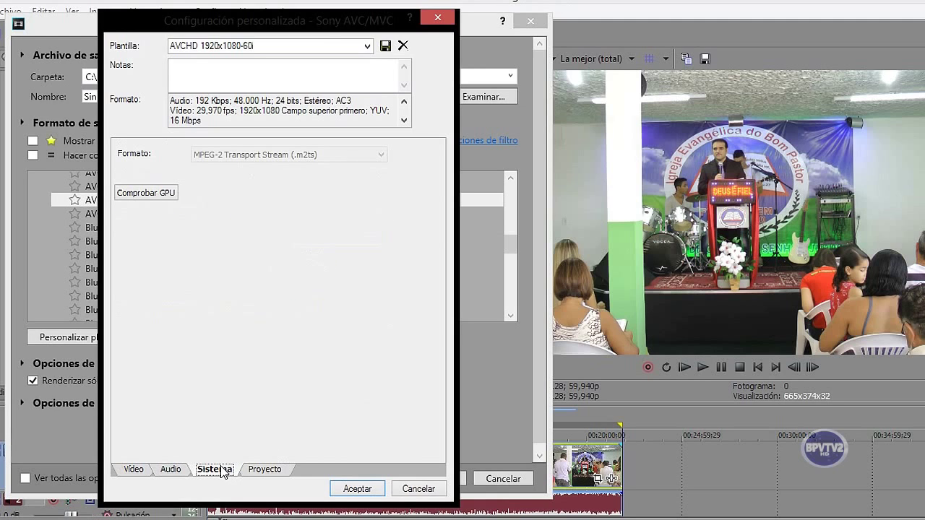
- Set the AVCHD template's video rendering quality to Lo mejor
left_click(265, 470)
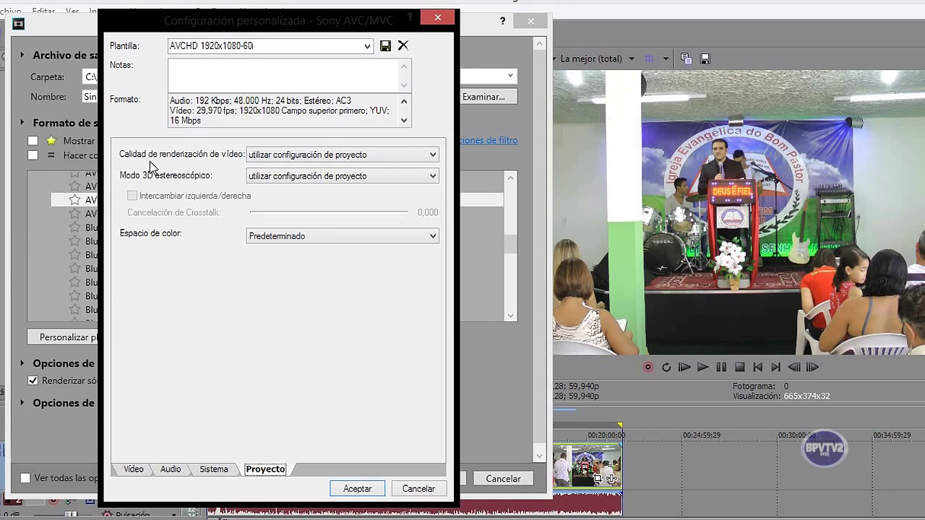
left_click(403, 156)
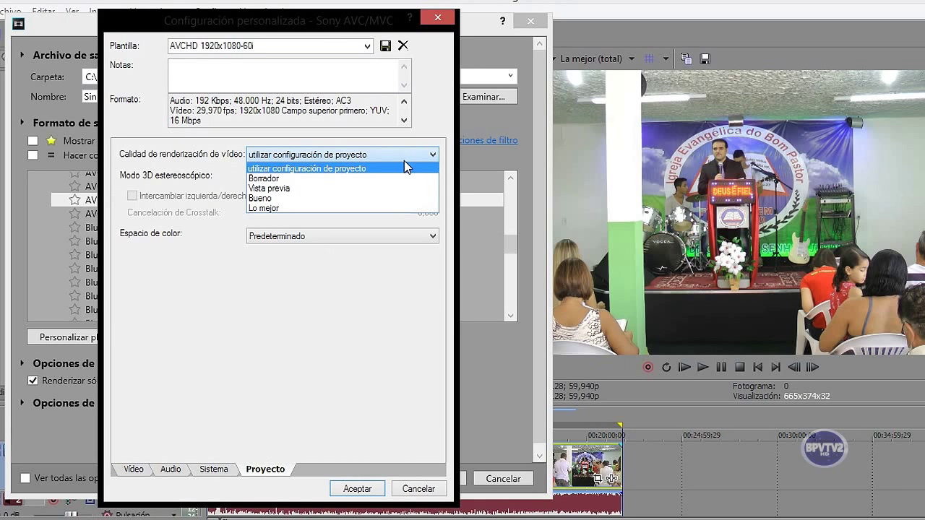
left_click(392, 209)
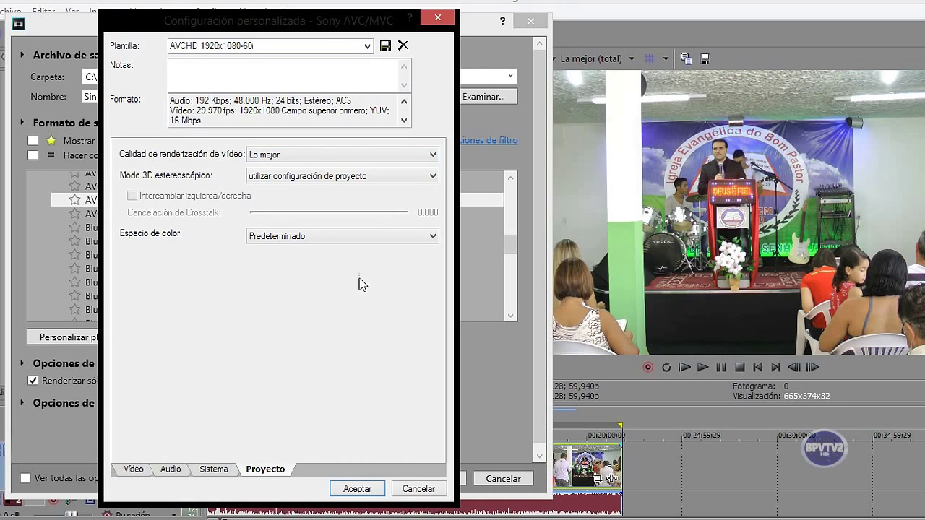
- Review the AVCHD template's video settings, accept the customization and close the render setup without rendering
left_click(133, 471)
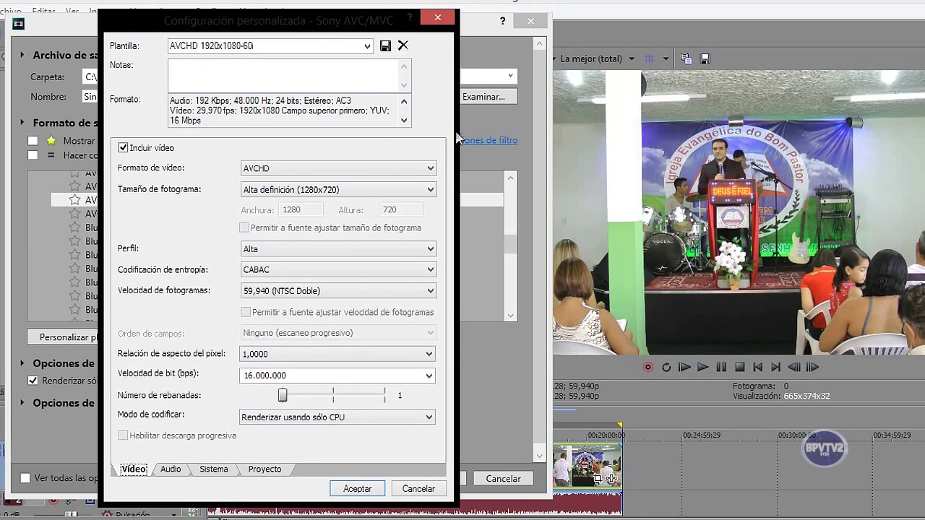
left_click_drag(275, 17, 312, 6)
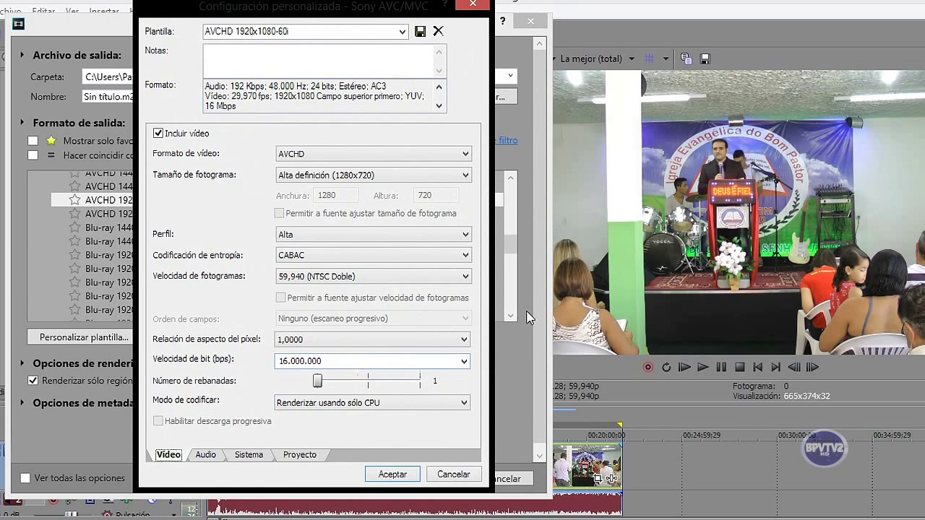
left_click(394, 474)
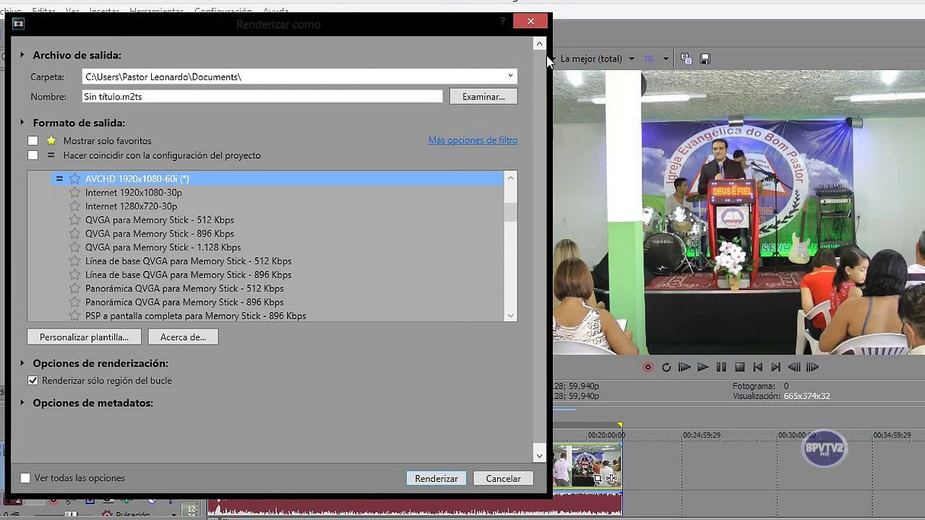
left_click(533, 24)
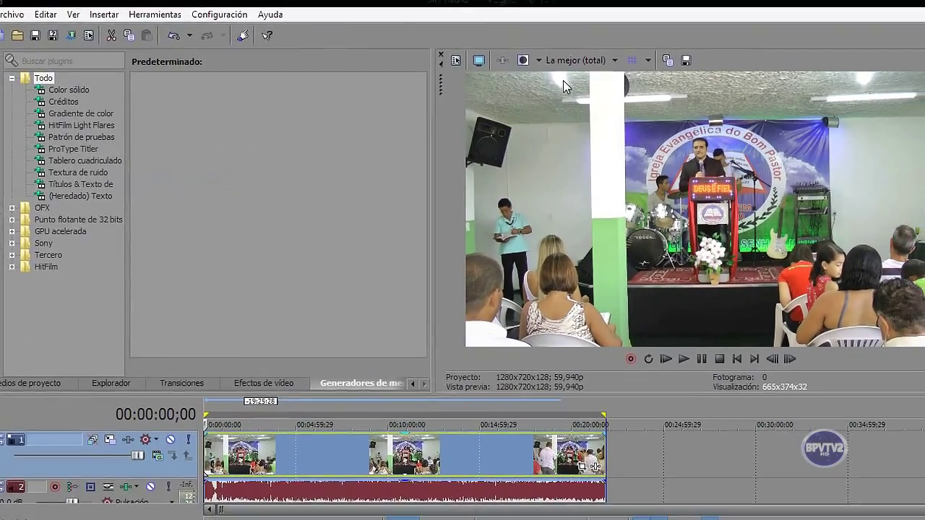